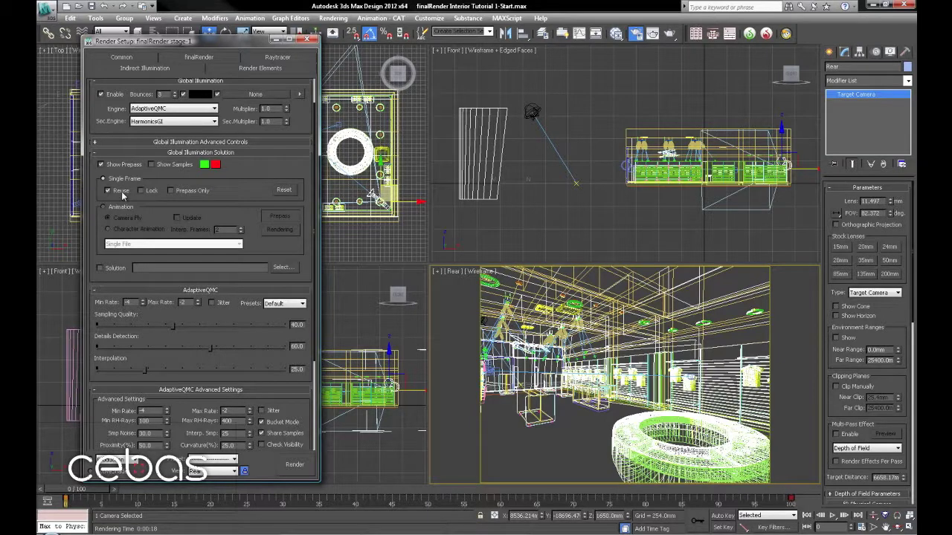
Turn on Anti-Aliasing in the general finalRender options
{"action": "scroll", "coordinate": [249, 197], "scroll_direction": "up", "scroll_amount": 2}
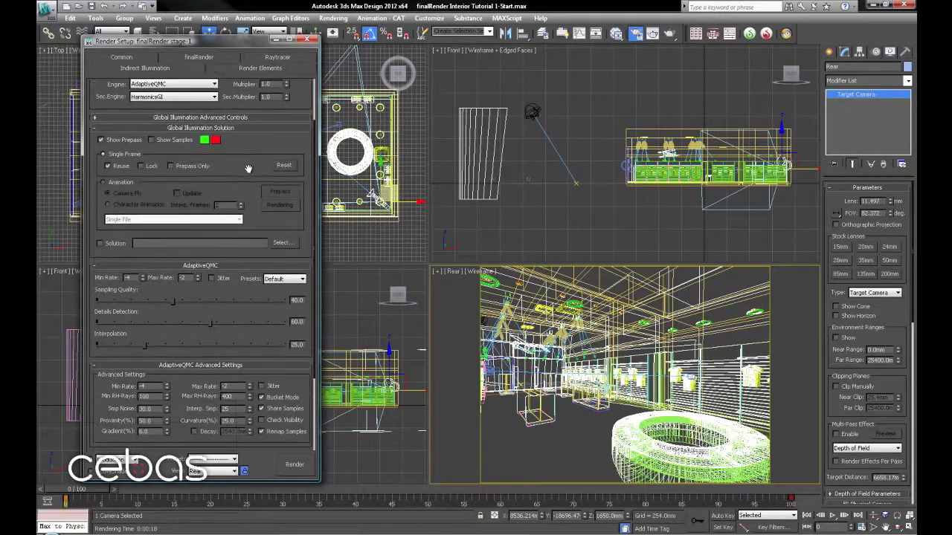
{"action": "left_click", "coordinate": [200, 58]}
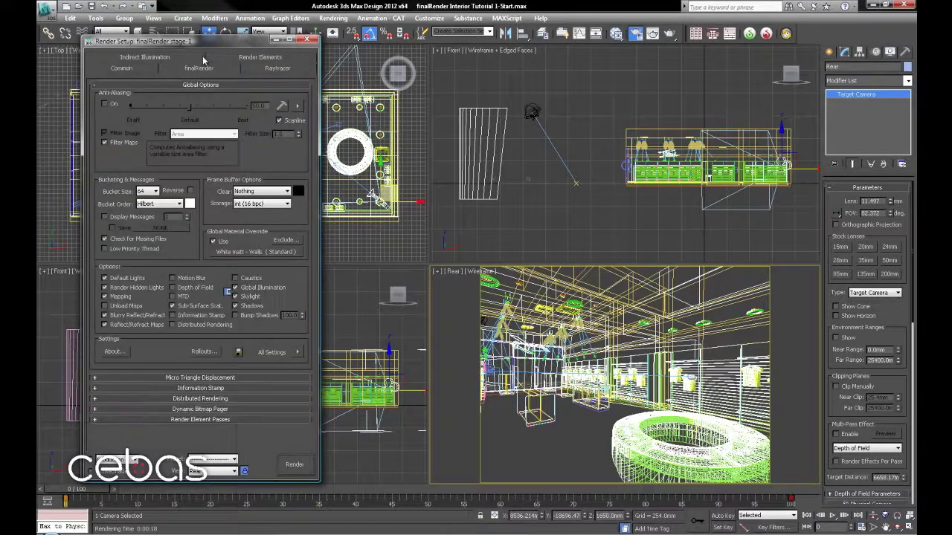
{"action": "left_click", "coordinate": [105, 104]}
Back in Indirect Illumination, switch off Reuse for the single-frame GI solution
{"action": "left_click", "coordinate": [167, 58]}
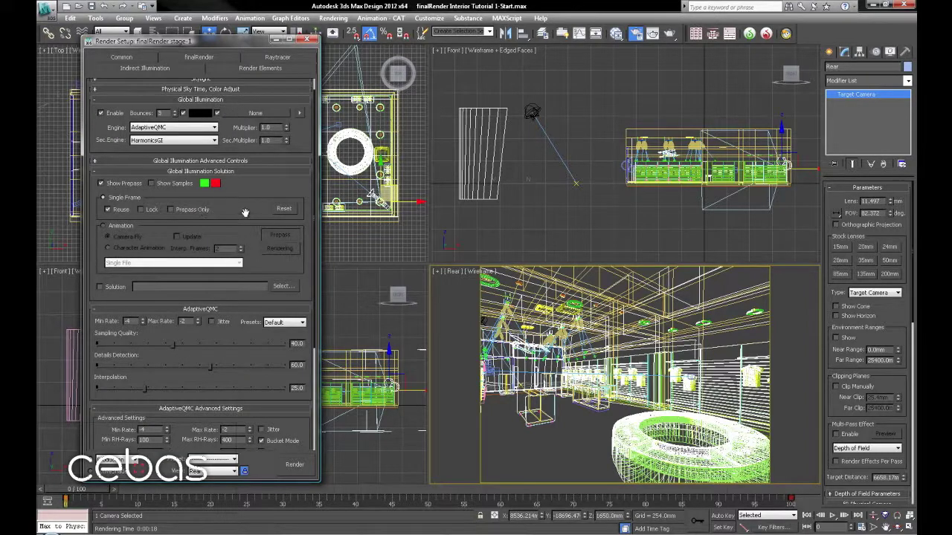
{"action": "scroll", "coordinate": [242, 268], "scroll_direction": "up", "scroll_amount": 1}
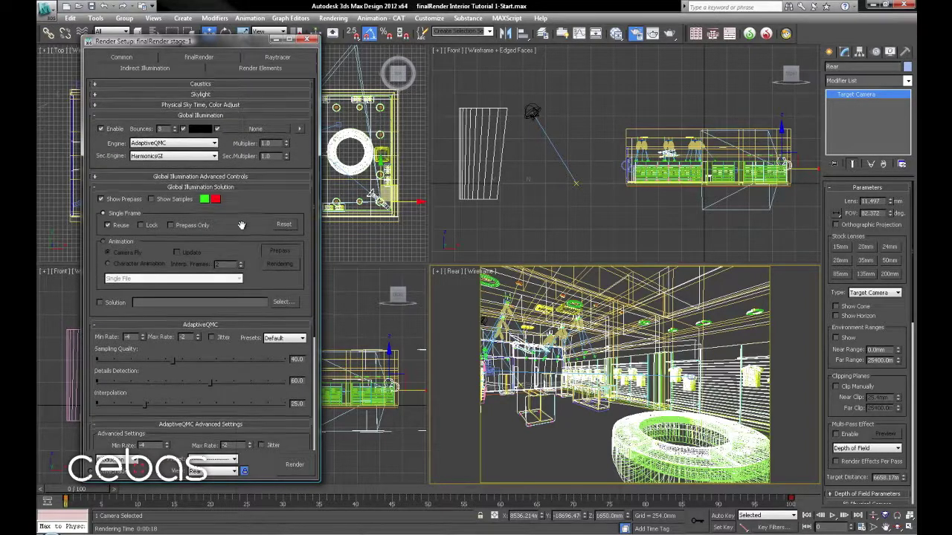
{"action": "scroll", "coordinate": [243, 225], "scroll_direction": "down", "scroll_amount": 1}
{"action": "left_click_drag", "start_coordinate": [244, 244], "coordinate": [242, 125]}
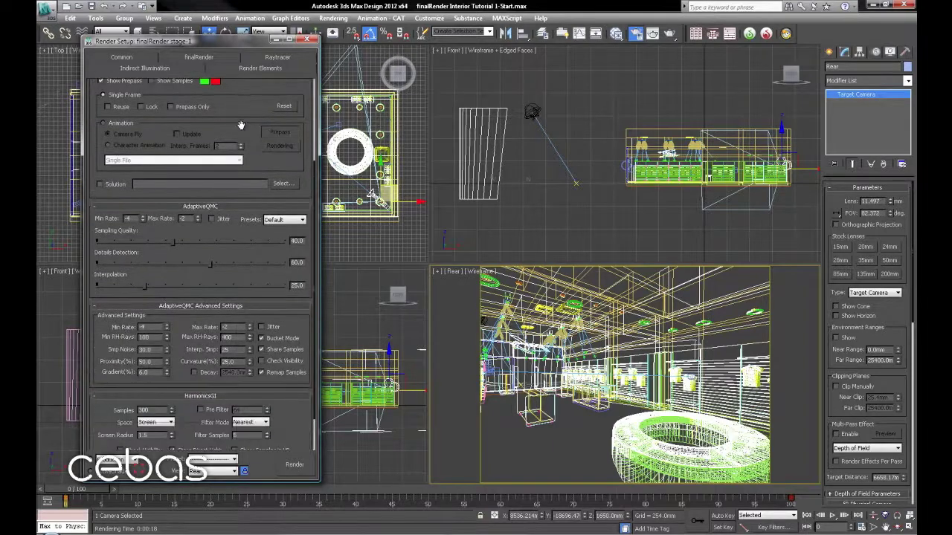
{"action": "left_click_drag", "start_coordinate": [256, 174], "coordinate": [261, 140]}
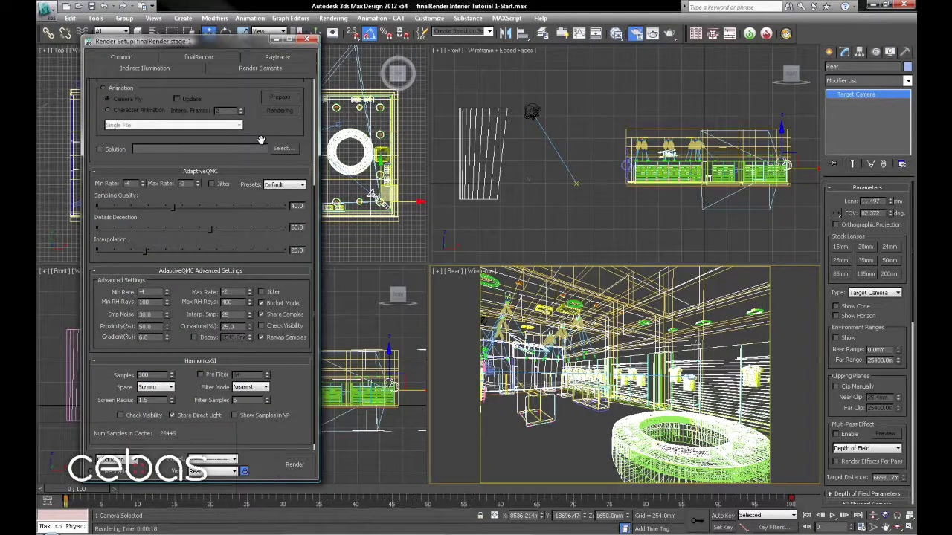
{"action": "scroll", "coordinate": [261, 140], "scroll_direction": "up", "scroll_amount": 5}
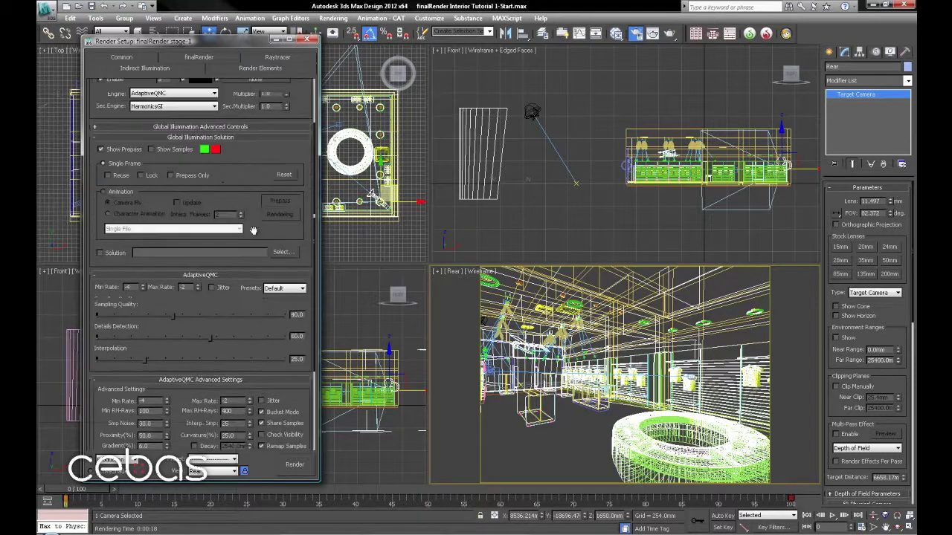
{"action": "left_click", "coordinate": [299, 105]}
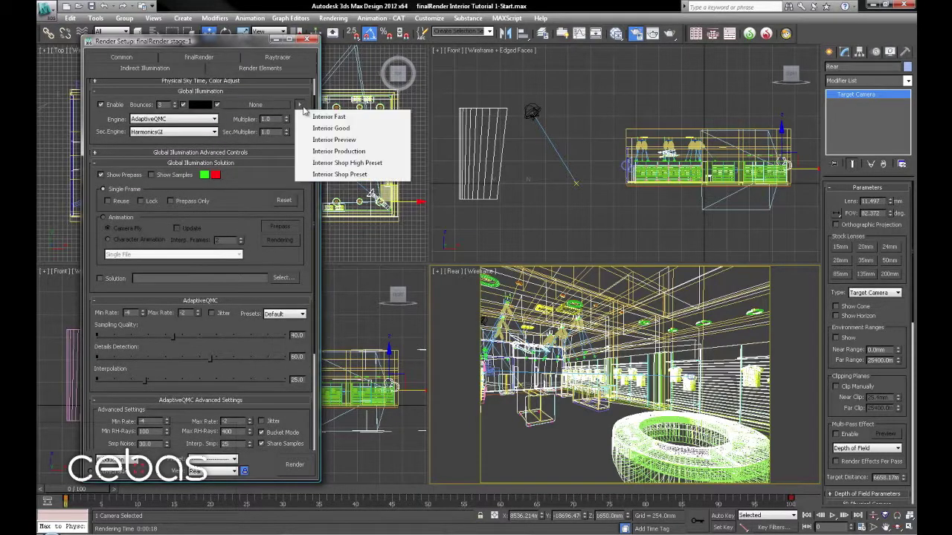
Apply the Interior Good GI preset
{"action": "left_click", "coordinate": [349, 132]}
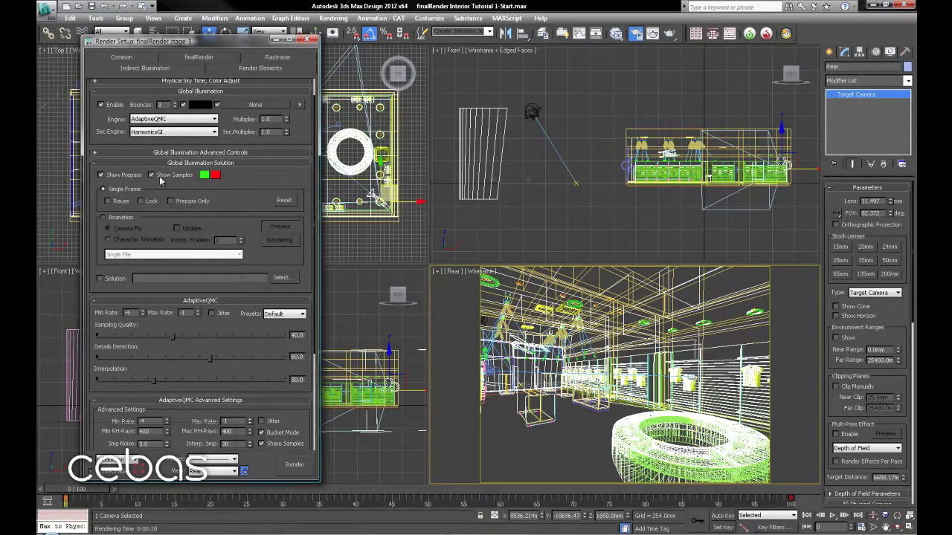
{"action": "scroll", "coordinate": [233, 205], "scroll_direction": "down", "scroll_amount": 3}
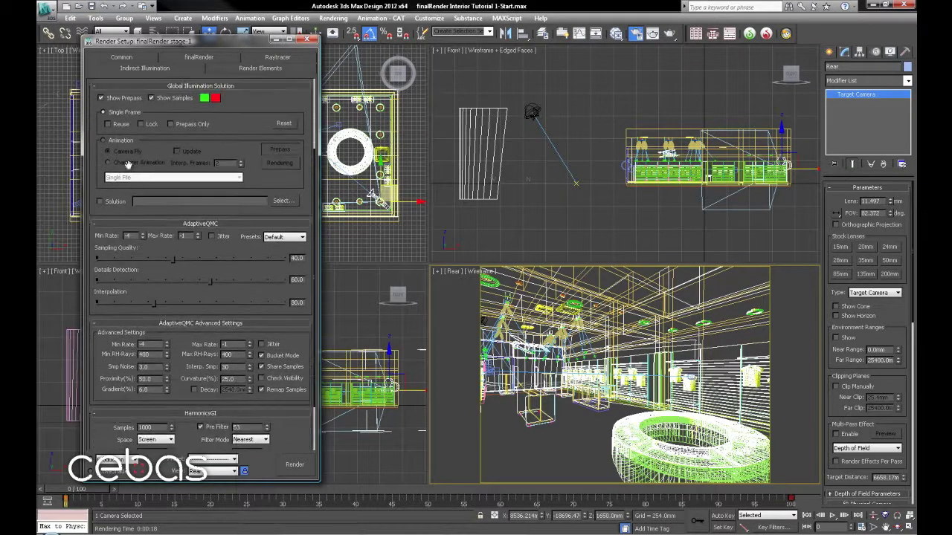
{"action": "left_click_drag", "start_coordinate": [133, 210], "coordinate": [140, 145]}
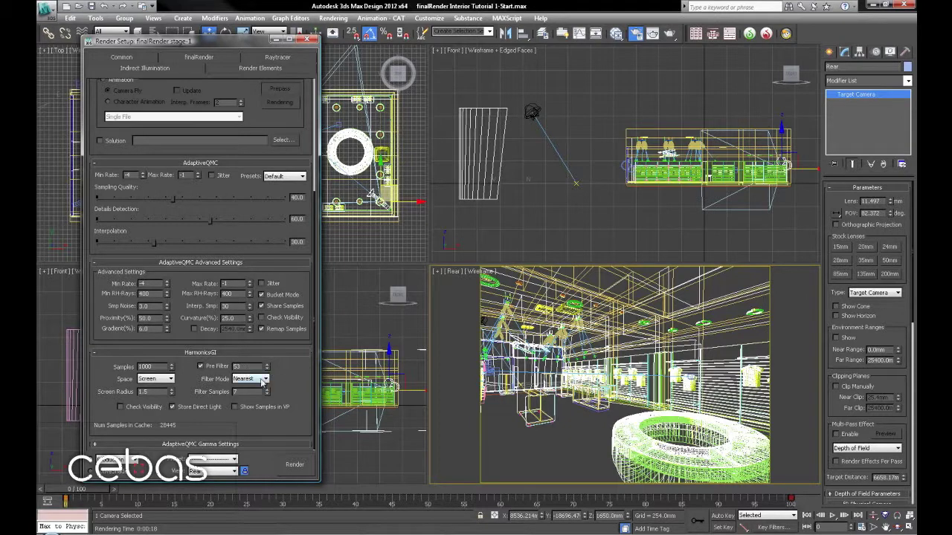
Set HarmonicsGI Pre Filter to 5 and Samples to 600, then render the Rear view
{"action": "double_click", "coordinate": [243, 366]}
{"action": "type", "text": "5"}
{"action": "double_click", "coordinate": [143, 367]}
{"action": "type", "text": "4"}
{"action": "left_click", "coordinate": [290, 470]}
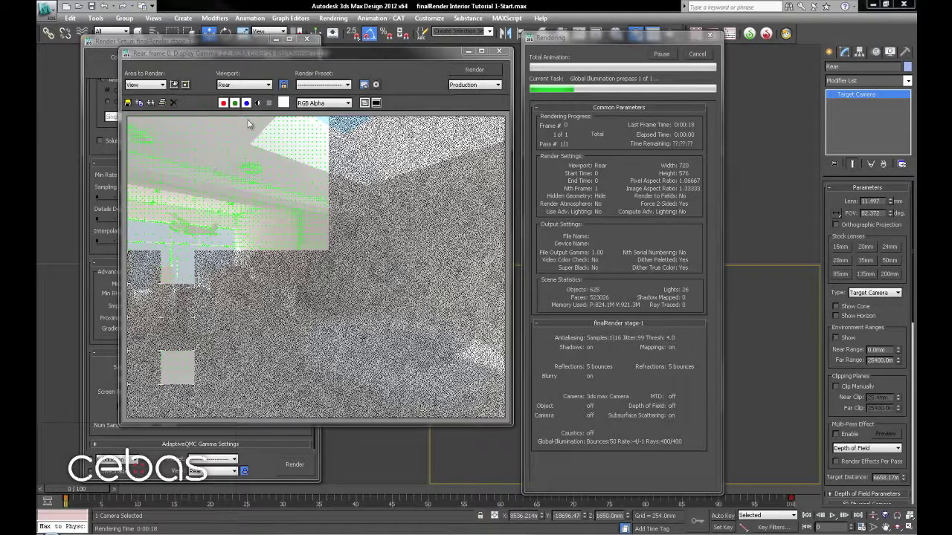
Move the render frame window right and down, beside Render Setup, during the GI prepass
{"action": "left_click_drag", "start_coordinate": [297, 57], "coordinate": [330, 59]}
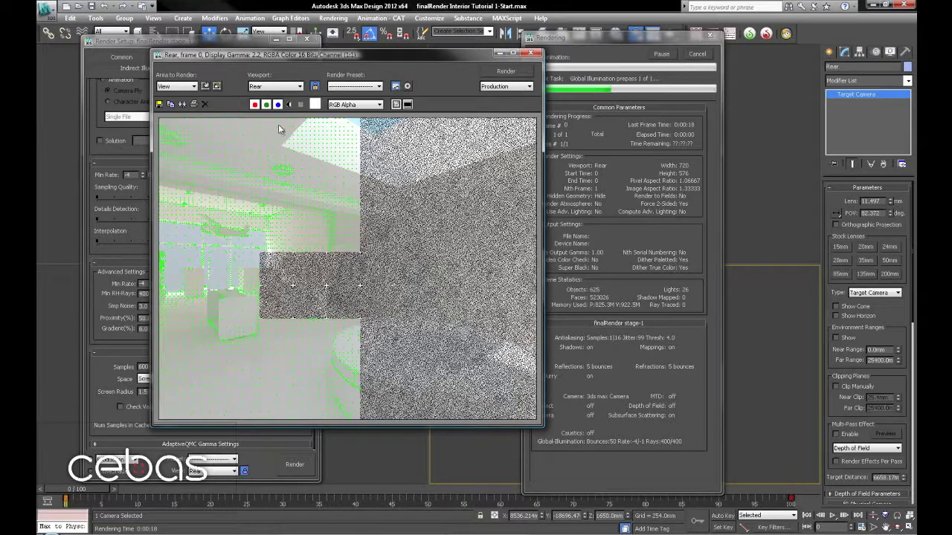
{"action": "left_click_drag", "start_coordinate": [292, 58], "coordinate": [481, 79]}
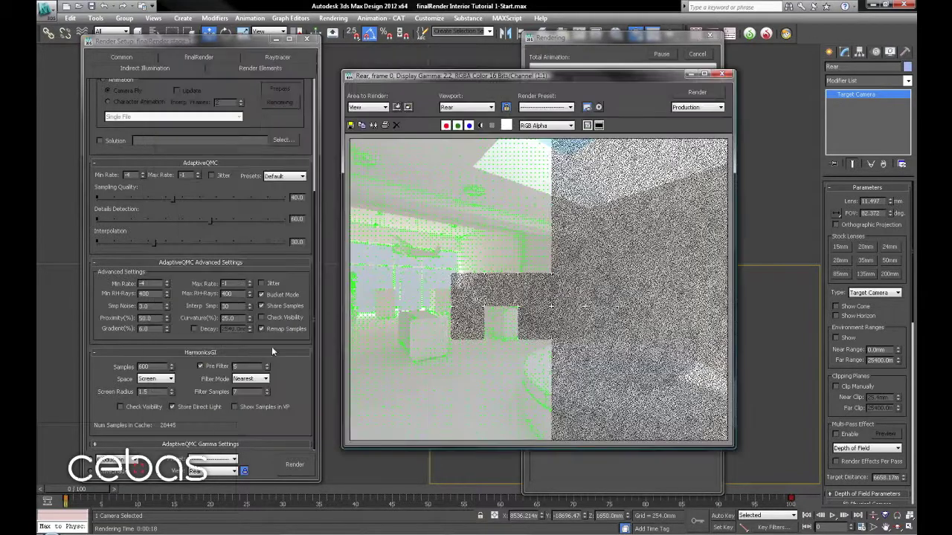
Bring Render Setup to the front while the Rear view render completes
{"action": "left_click", "coordinate": [236, 306]}
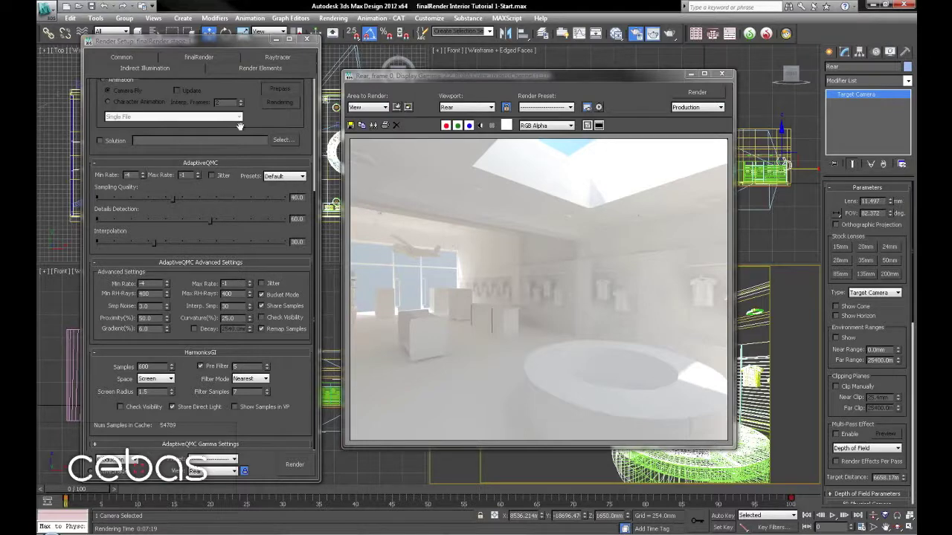
Expand the Global Illumination Solution and Advanced Controls rollouts to show Details Detection
{"action": "left_click_drag", "start_coordinate": [258, 125], "coordinate": [257, 213]}
{"action": "scroll", "coordinate": [257, 213], "scroll_direction": "up", "scroll_amount": 2}
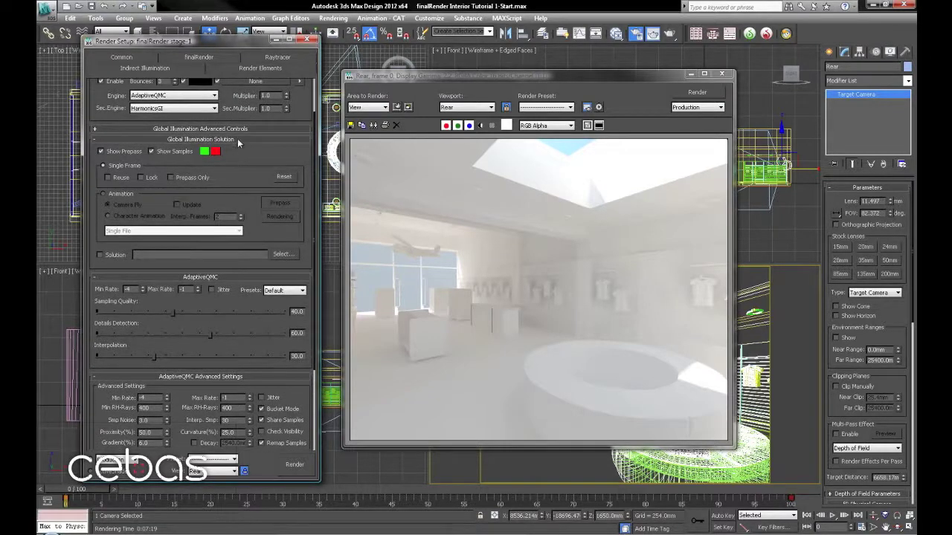
{"action": "left_click", "coordinate": [235, 153]}
{"action": "left_click", "coordinate": [232, 152]}
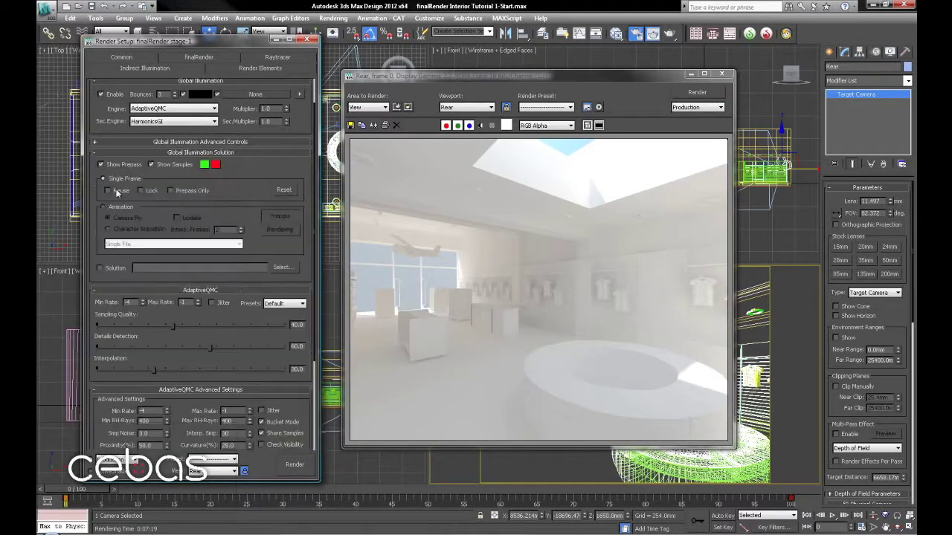
{"action": "left_click", "coordinate": [217, 142]}
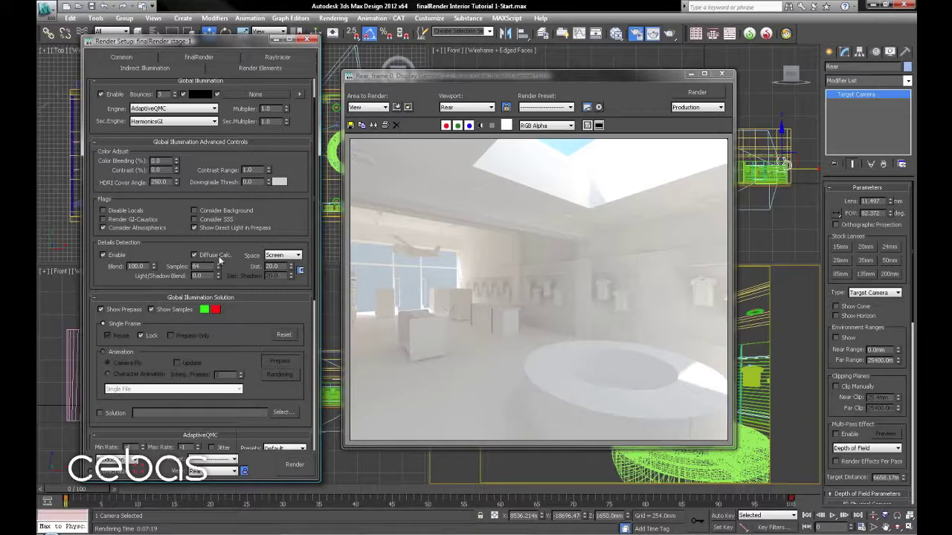
Set Details Detection space to World, 250 mm detection distance, unlinked 500 mm shadow distance
{"action": "left_click", "coordinate": [288, 255]}
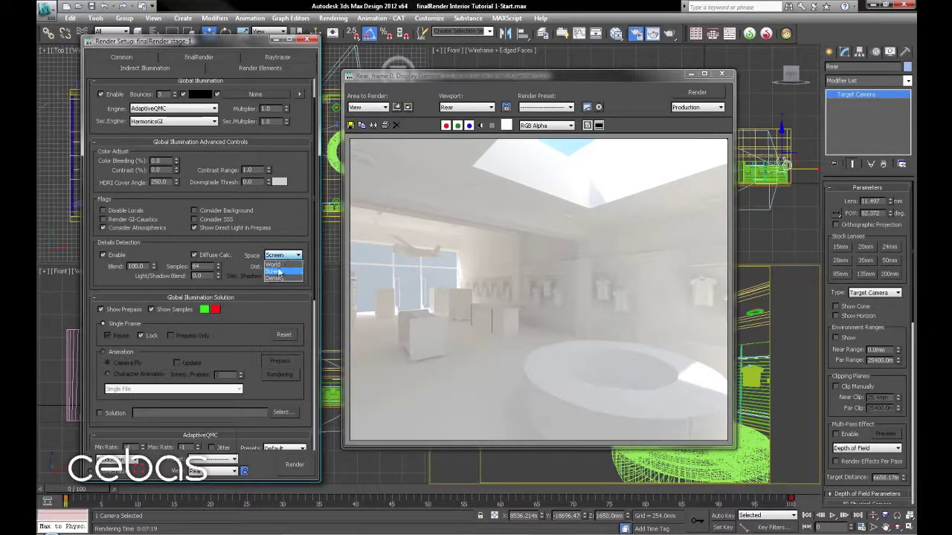
{"action": "left_click", "coordinate": [274, 265]}
{"action": "left_click", "coordinate": [288, 255]}
{"action": "left_click", "coordinate": [283, 270]}
{"action": "double_click", "coordinate": [276, 267]}
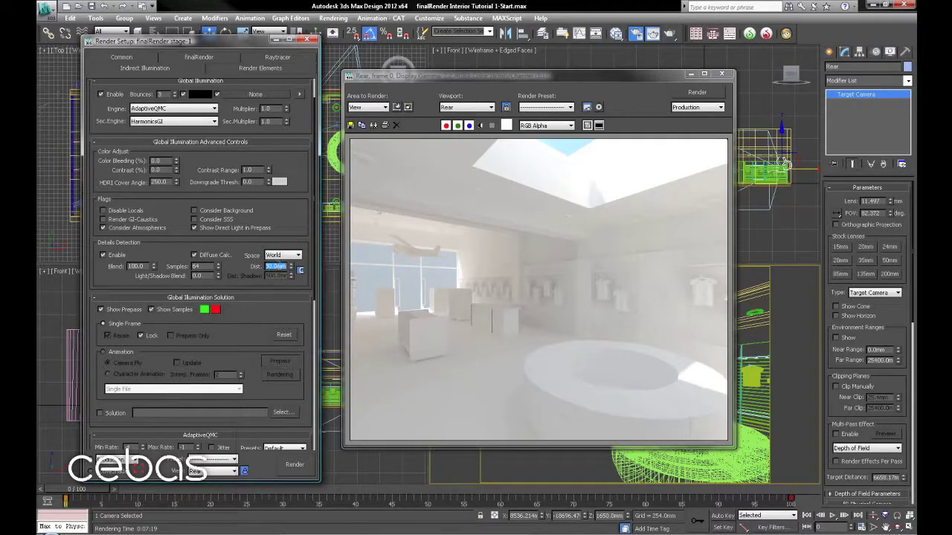
{"action": "type", "text": "250"}
{"action": "key", "text": "Return"}
{"action": "left_click", "coordinate": [301, 271]}
{"action": "type", "text": "500"}
{"action": "key", "text": "Return"}
Set detail detection Blend to 40, Light/Shadow Blend to 50, and turn off Diffuse Calc
{"action": "double_click", "coordinate": [140, 266]}
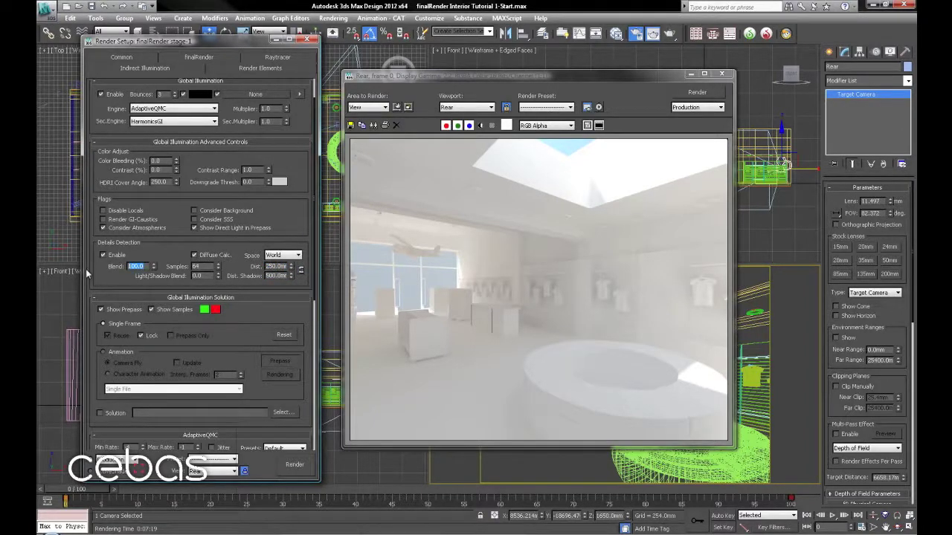
{"action": "type", "text": "40"}
{"action": "key", "text": "Return"}
{"action": "double_click", "coordinate": [199, 276]}
{"action": "type", "text": "50"}
{"action": "key", "text": "Return"}
{"action": "left_click", "coordinate": [220, 258]}
Render the rear camera view again and bring its progress window forward
{"action": "left_click_drag", "start_coordinate": [251, 355], "coordinate": [250, 300]}
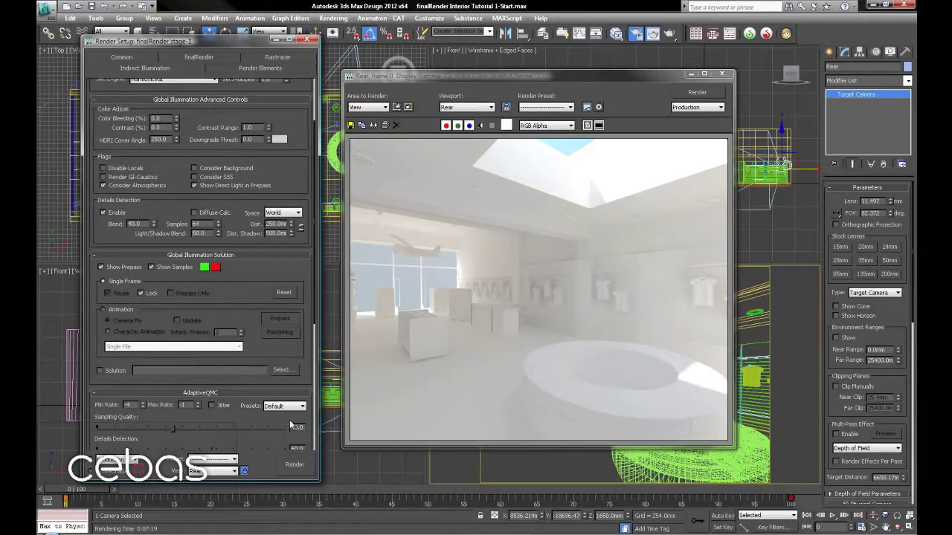
{"action": "left_click", "coordinate": [299, 466]}
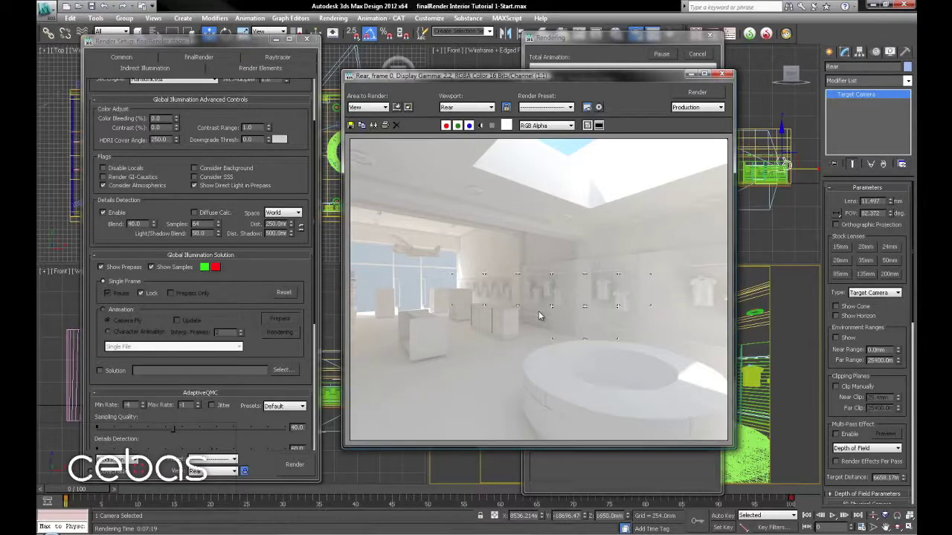
{"action": "left_click", "coordinate": [701, 57]}
Cancel the render, set Light/Shadow Blend to 75, and render the rear view again
{"action": "left_click", "coordinate": [702, 56]}
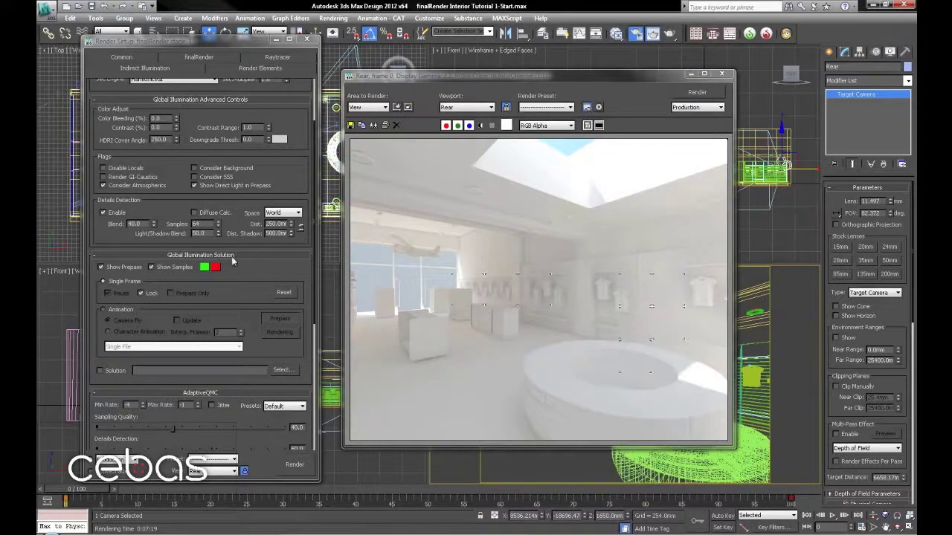
{"action": "double_click", "coordinate": [199, 233]}
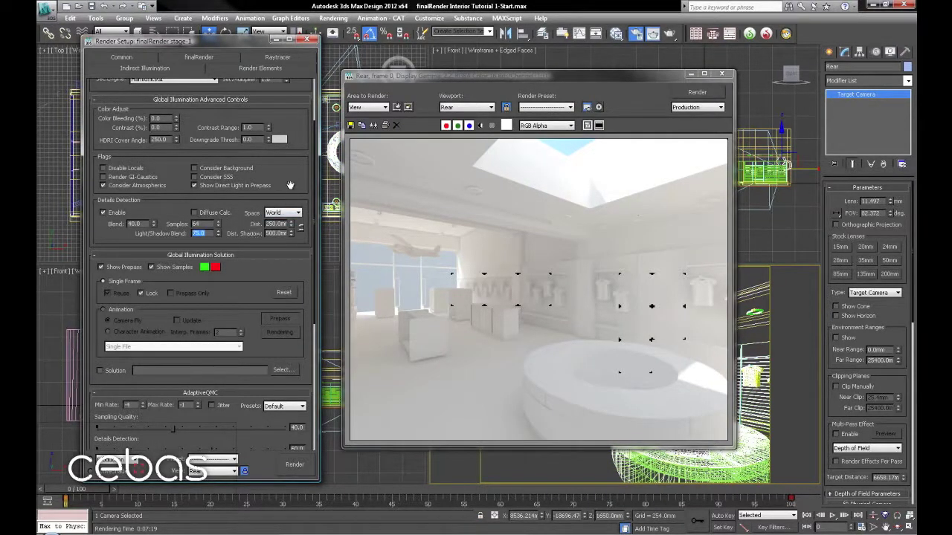
{"action": "type", "text": "25.0"}
{"action": "key", "text": "Return"}
{"action": "left_click", "coordinate": [295, 465]}
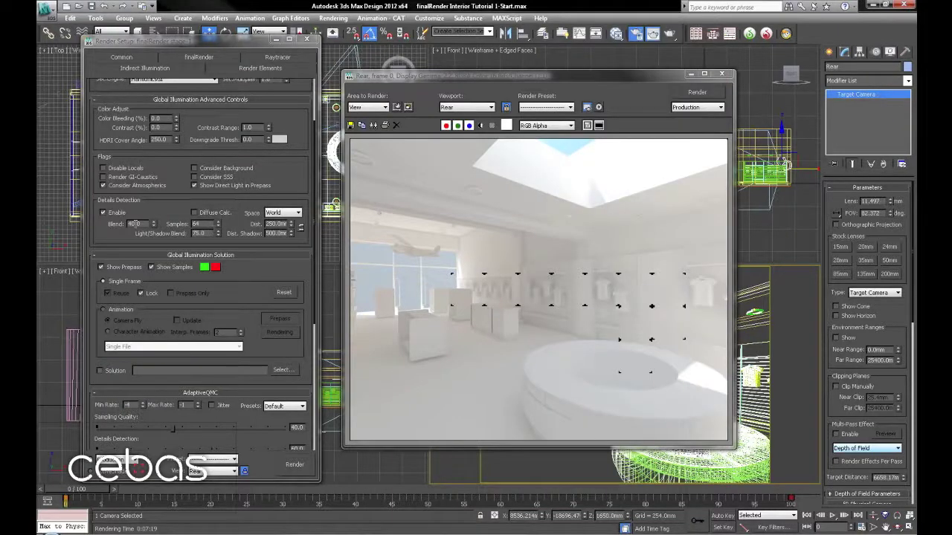
Lower Blend to 30, re-render, cancel partway, and uncheck Lock on the single-frame GI solution
{"action": "left_click", "coordinate": [141, 224]}
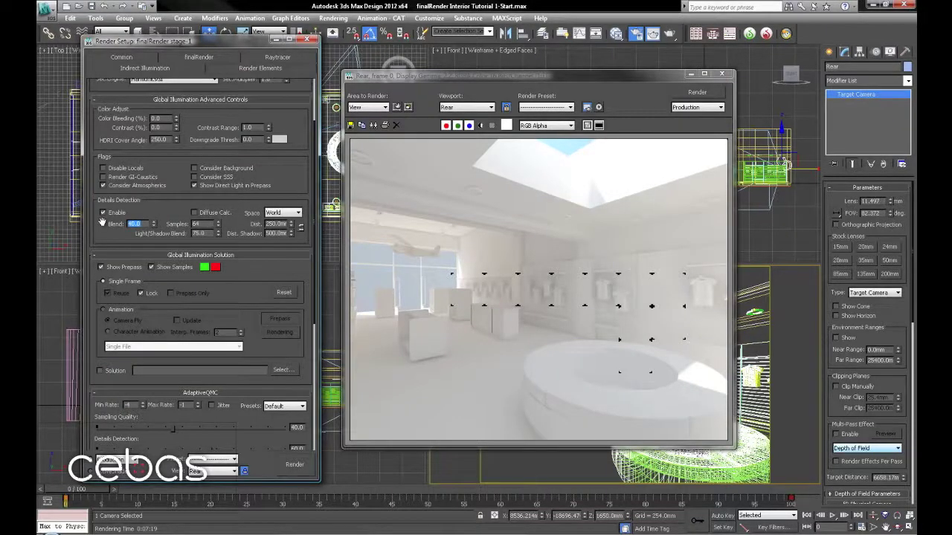
{"action": "type", "text": "30"}
{"action": "key", "text": "Return"}
{"action": "left_click", "coordinate": [309, 466]}
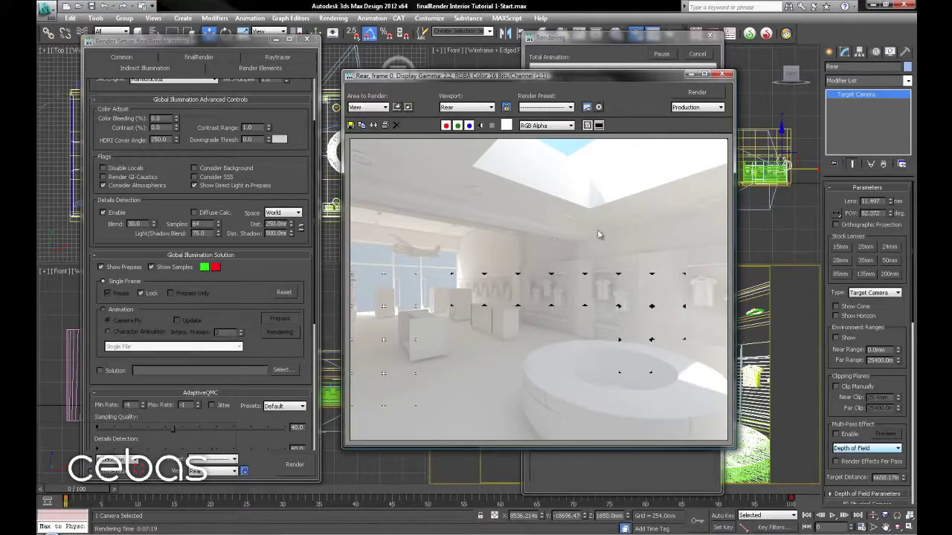
{"action": "left_click", "coordinate": [701, 55]}
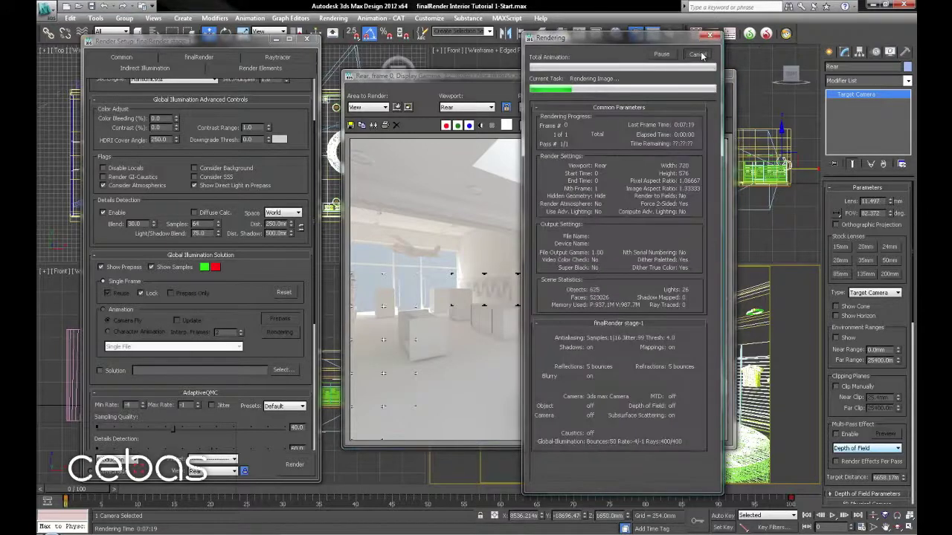
{"action": "left_click", "coordinate": [701, 55]}
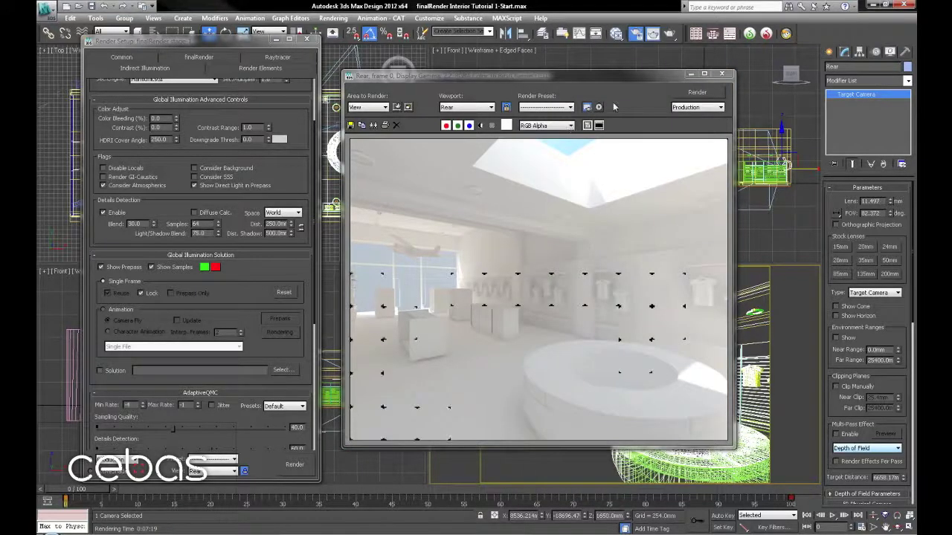
{"action": "left_click", "coordinate": [149, 294]}
Uncheck Reuse for the single-frame GI solution and scroll the rollouts back up
{"action": "left_click", "coordinate": [121, 295]}
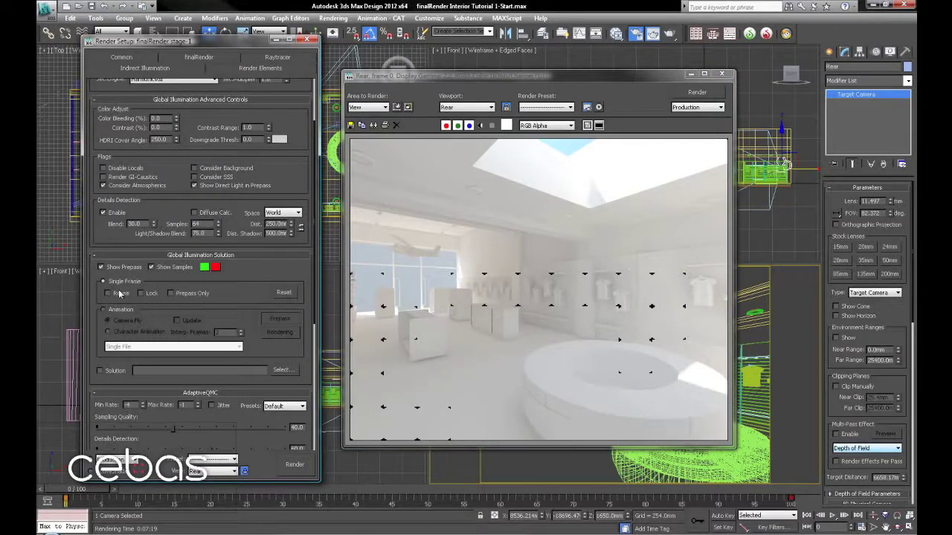
{"action": "scroll", "coordinate": [202, 258], "scroll_direction": "down", "scroll_amount": 3}
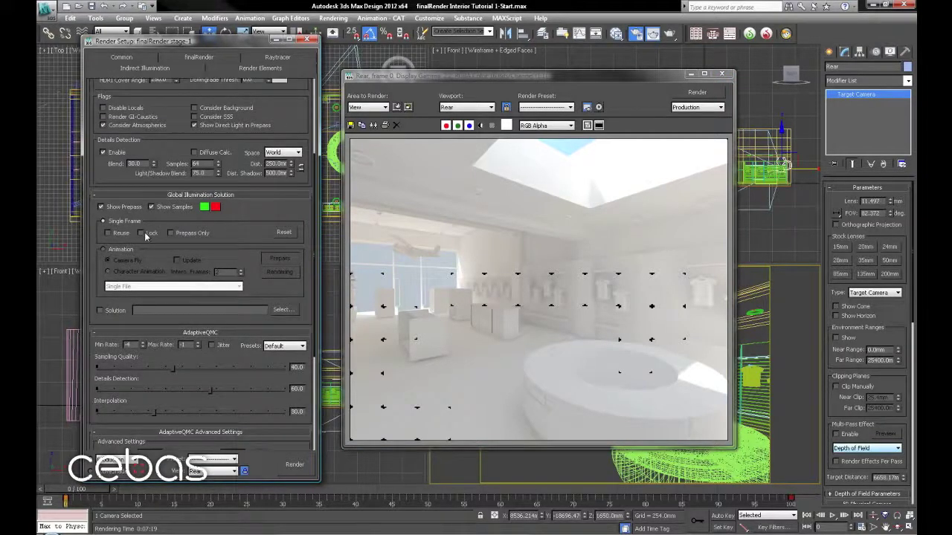
{"action": "left_click_drag", "start_coordinate": [221, 238], "coordinate": [216, 139]}
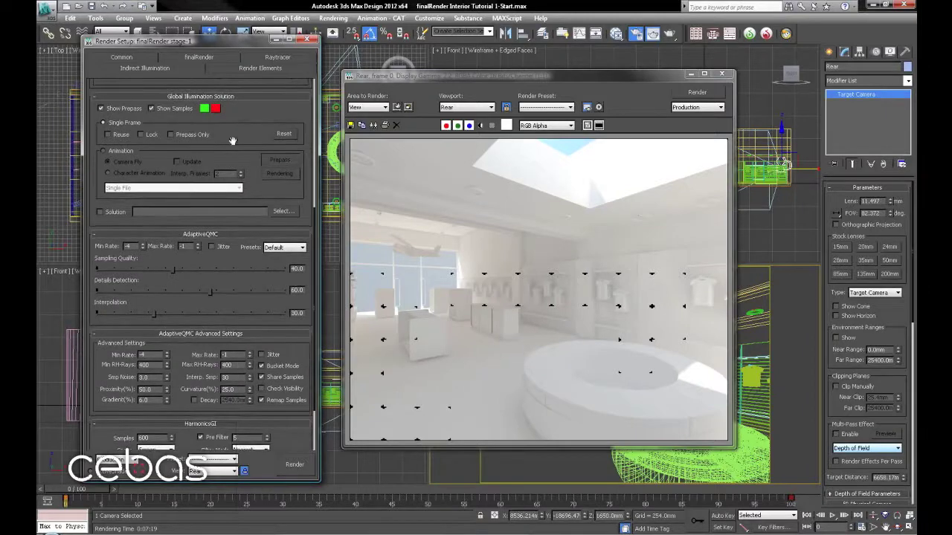
{"action": "left_click_drag", "start_coordinate": [252, 111], "coordinate": [226, 321]}
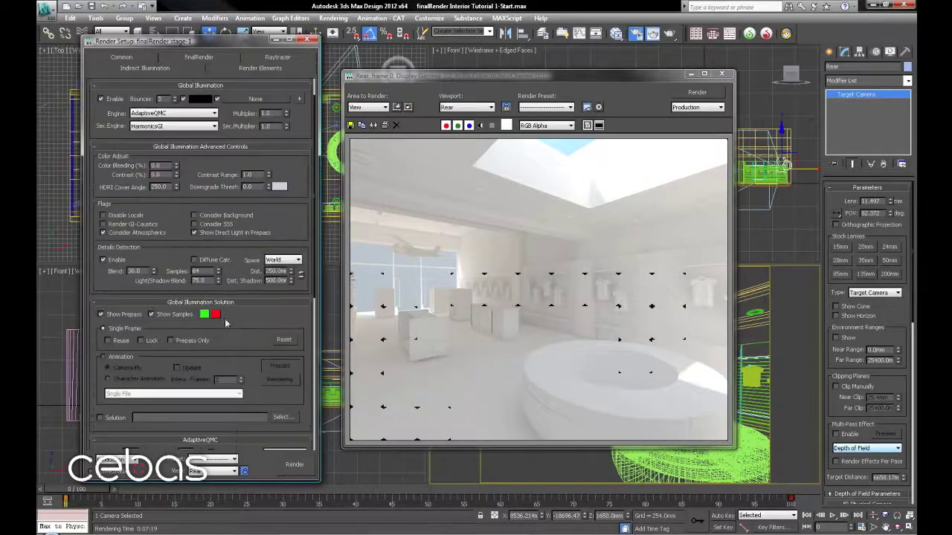
Save the scene as 'finalRender Interior Tutorial 1-GI Complete.max', then close Render Setup and the frame window
{"action": "left_click", "coordinate": [46, 9]}
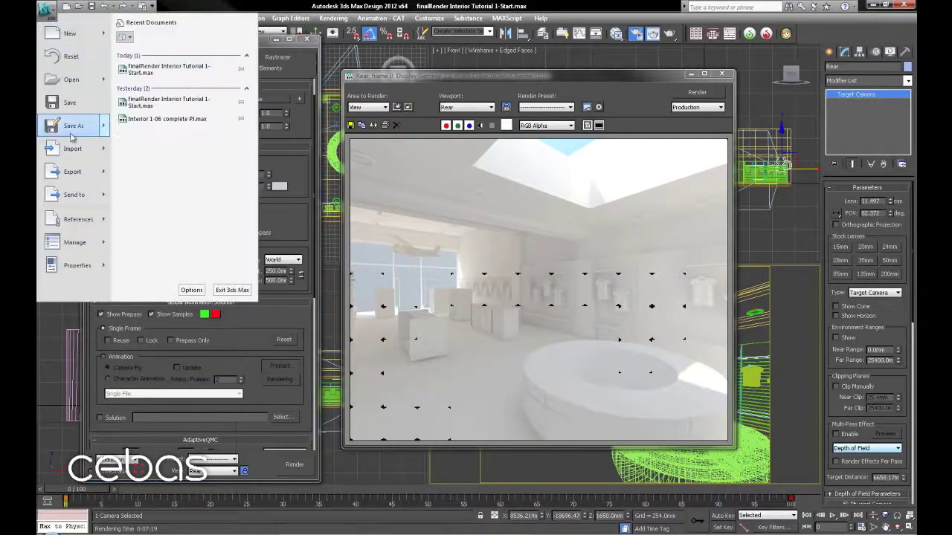
{"action": "left_click", "coordinate": [72, 132]}
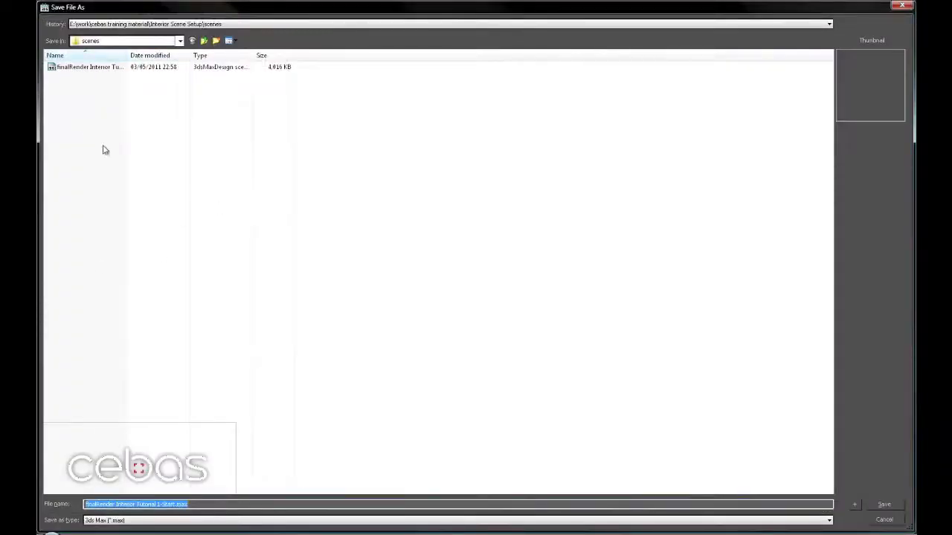
{"action": "left_click", "coordinate": [196, 523]}
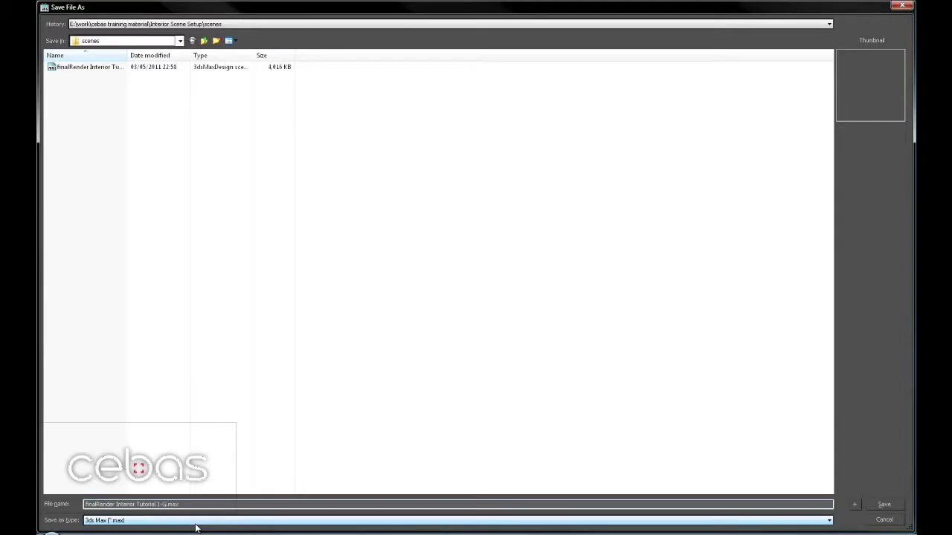
{"action": "type", "text": "Complete"}
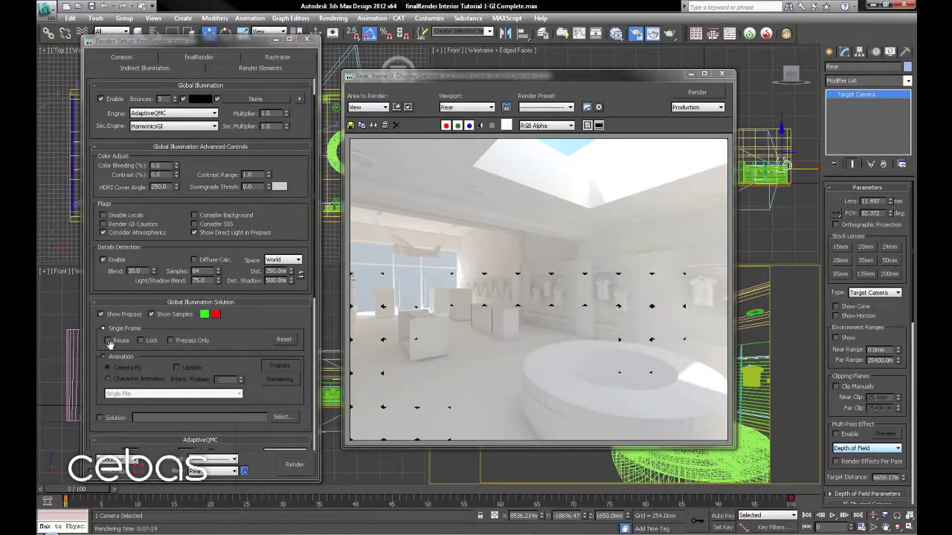
{"action": "left_click", "coordinate": [306, 38]}
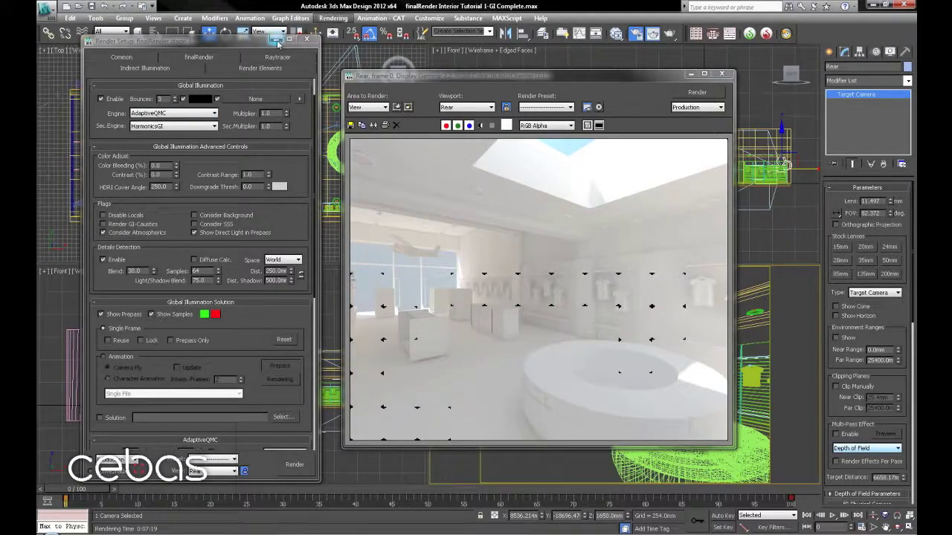
{"action": "left_click", "coordinate": [723, 75]}
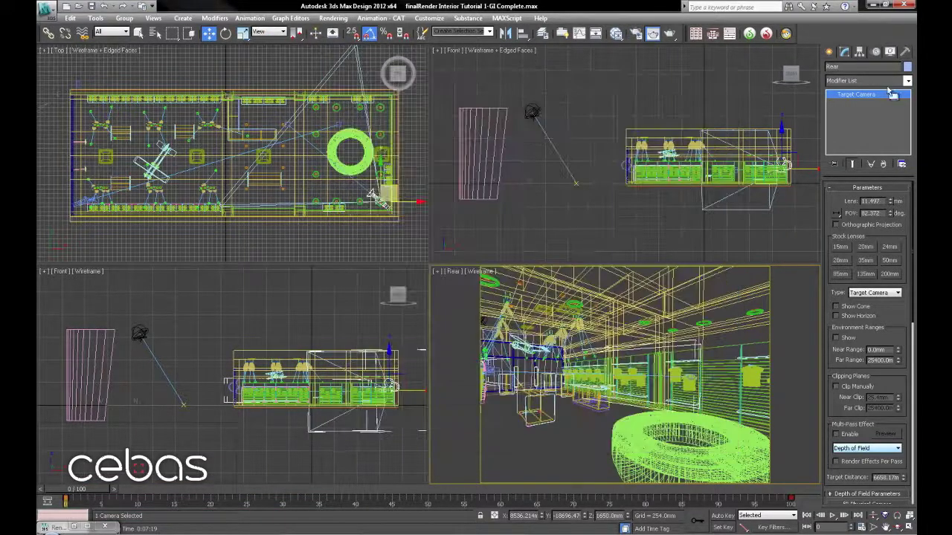